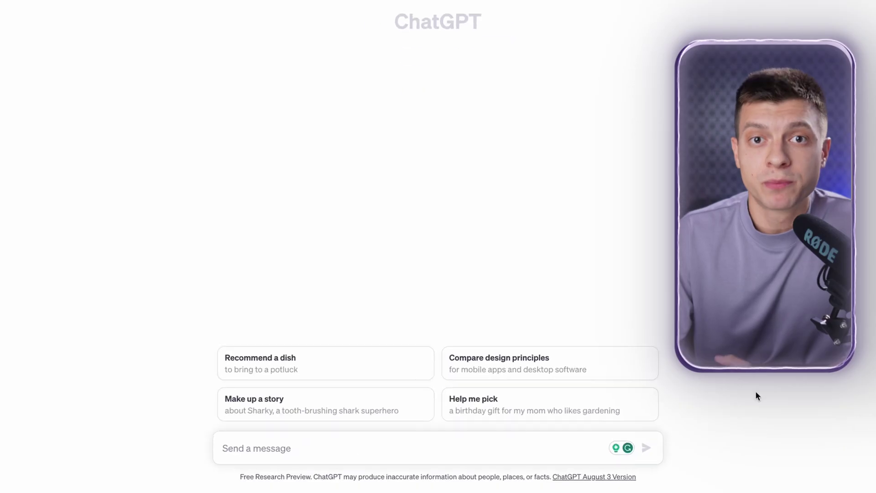
Step: Send the pasted Apple Terms of Use with 'Rewrite this text and make it easy for a beginner to understand'
text(Rewrite this text and make)
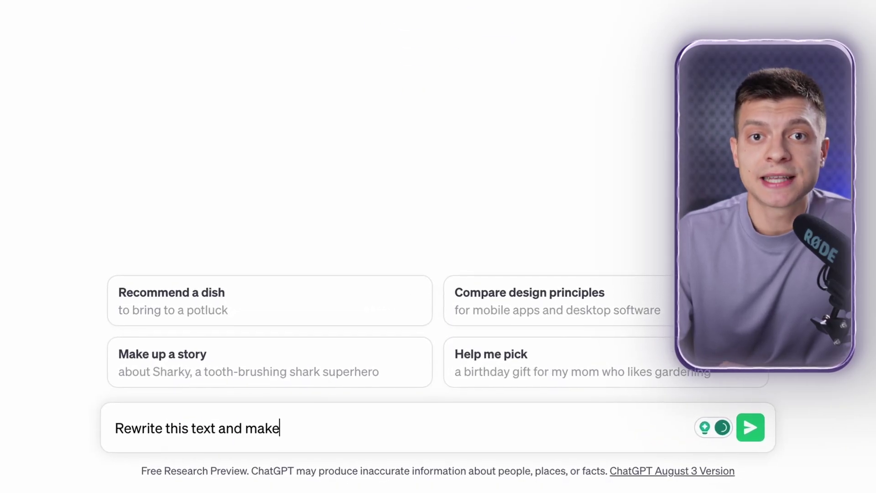
text( it easy for a beginner to understand)
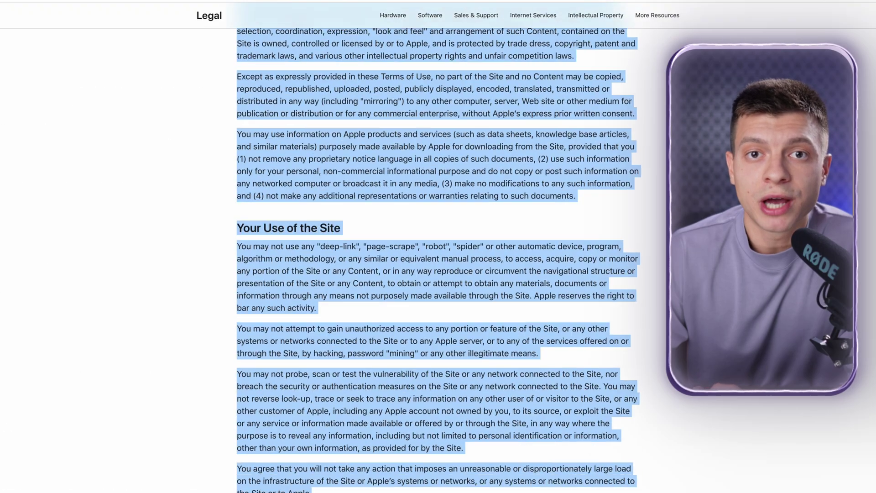
scroll(438, 255, down, 10)
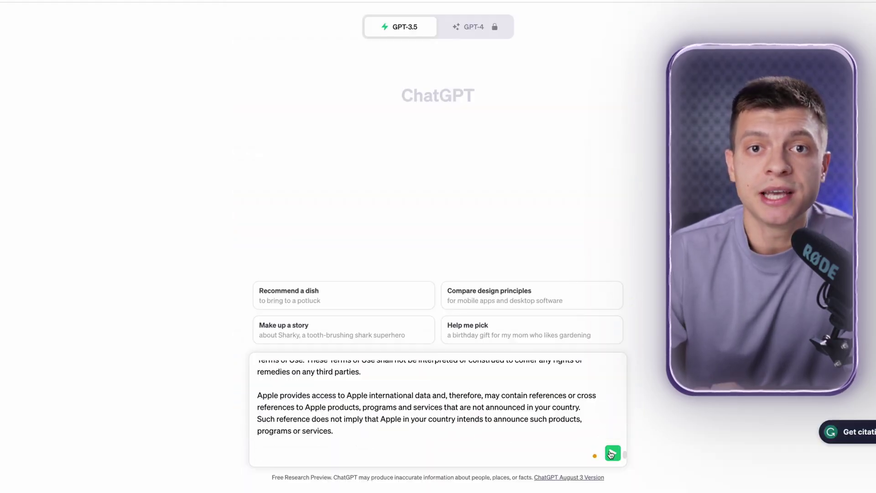
click(612, 454)
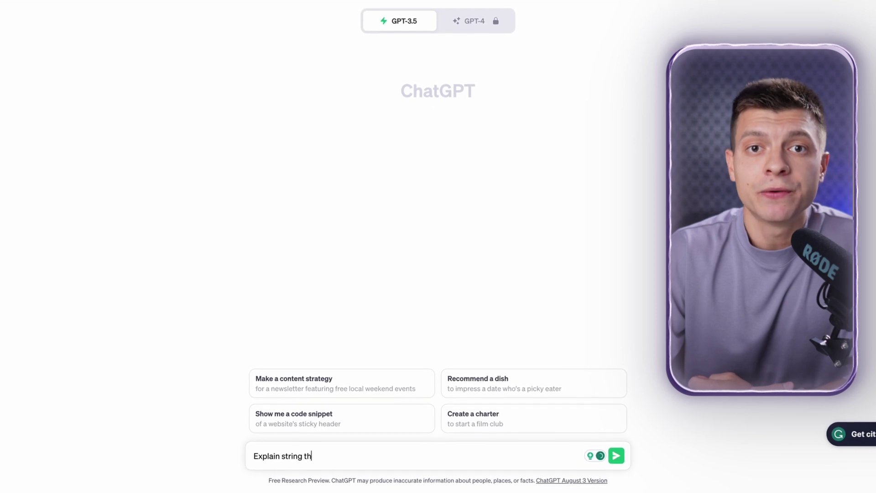
Step: Send 'Explain string theory to a 12-year-old', then draft the atomic bomb question for a 25-year-old non-physicist
text( 12-year-old)
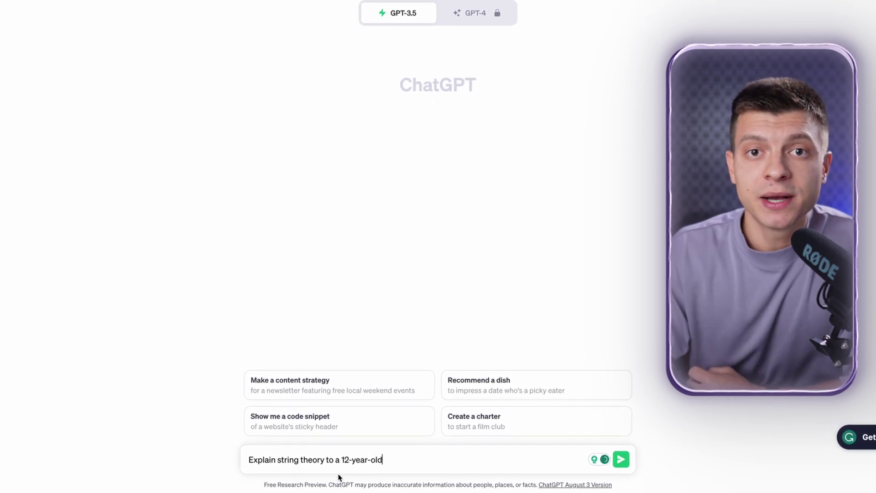
click(623, 461)
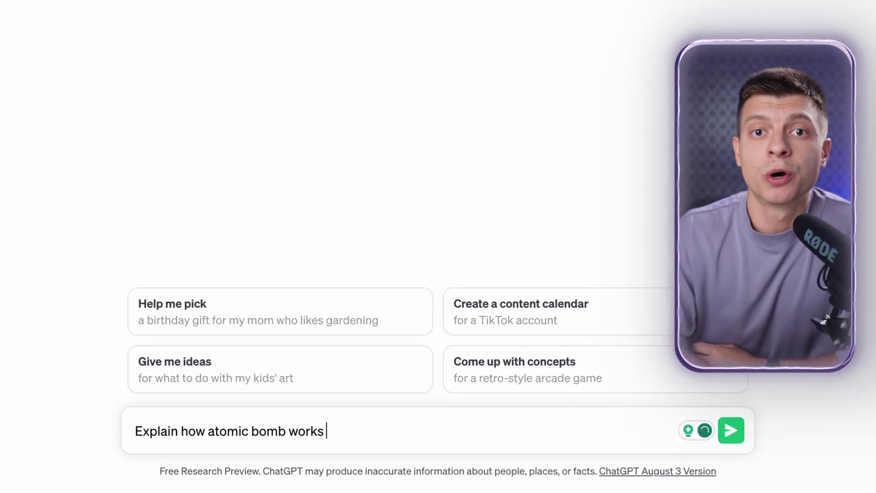
text(to a 25-year-old non-physi)
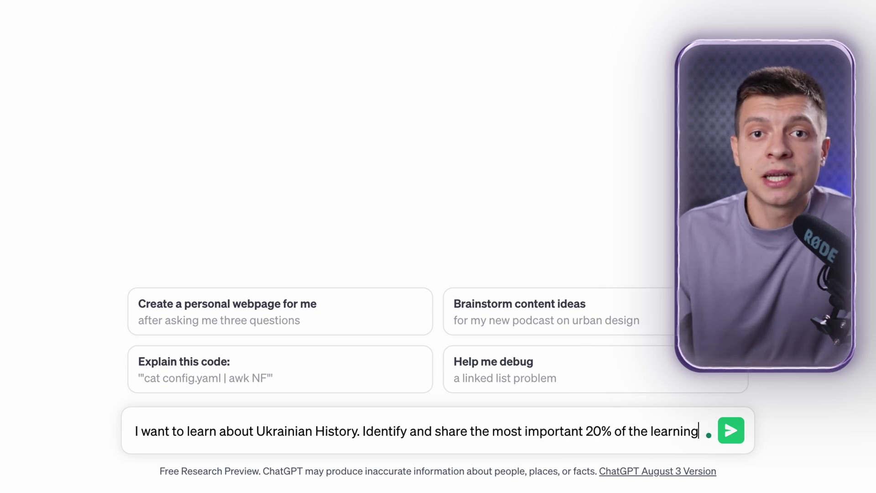
Step: Send the 80/20 Ukrainian history prompt and review the 13-point overview
text( from this topic that will help me understand 80% of it)
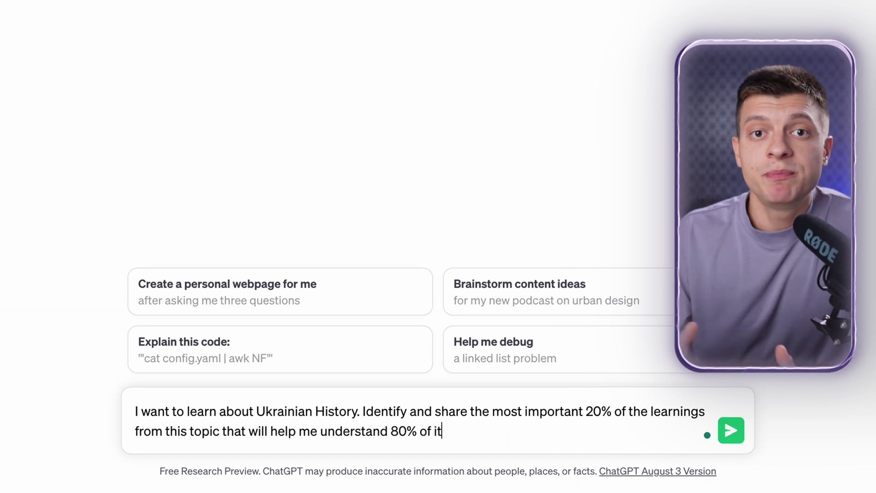
text(.)
click(613, 455)
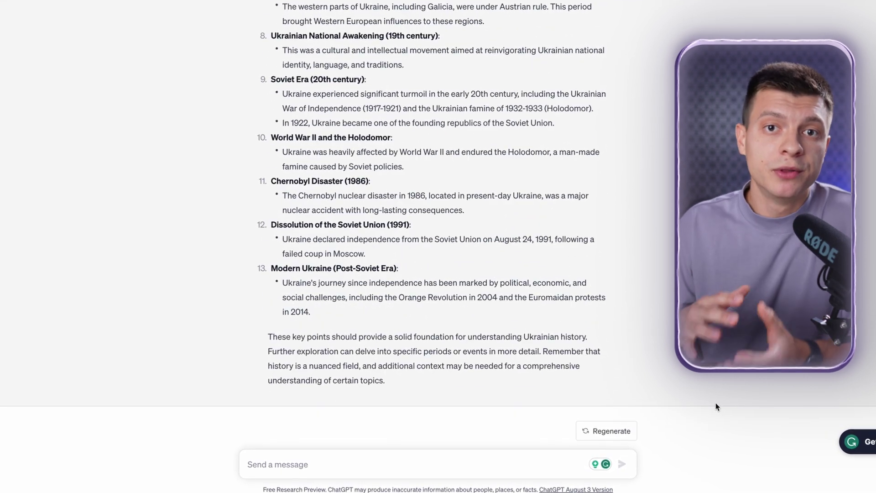
scroll(715, 403, up, 3)
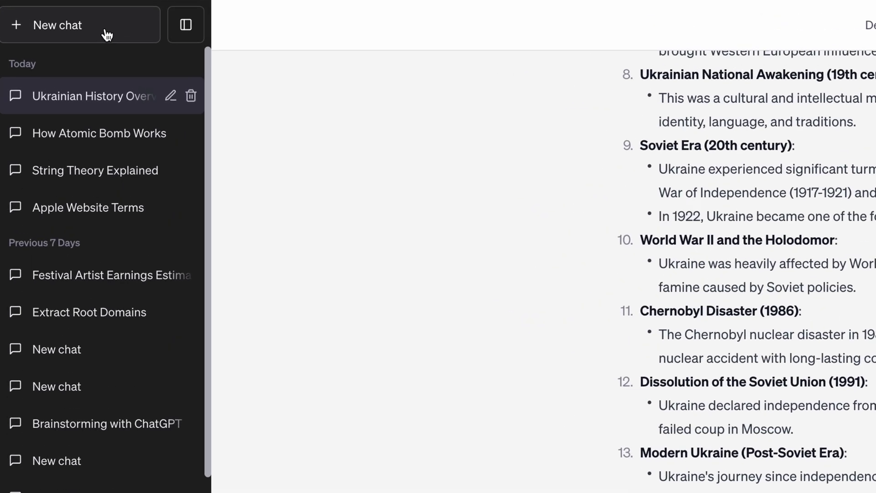
Step: Ask 'Tell me more about Holodomor' in the Ukrainian history chat and review the nine-point answer
click(106, 35)
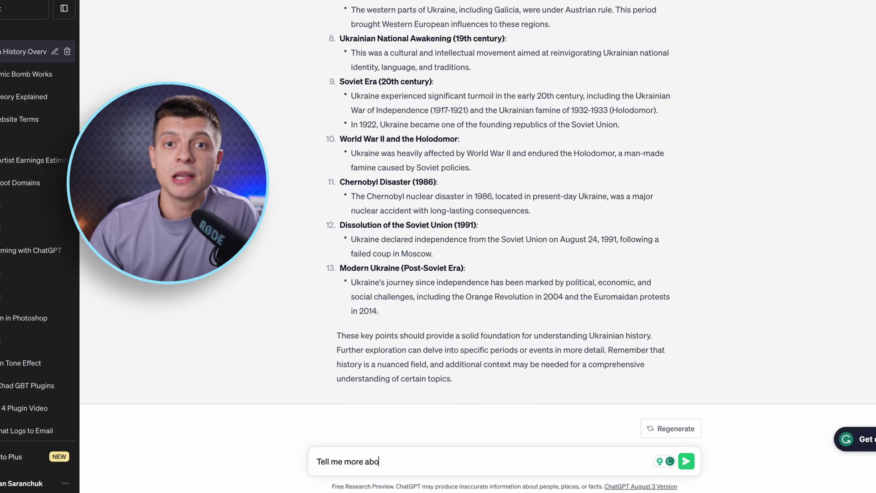
text(lodomor)
key(Return)
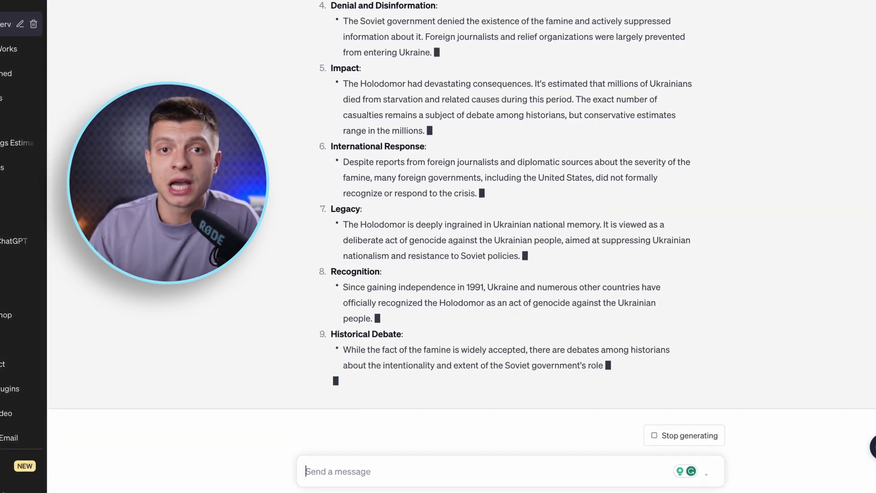
scroll(506, 229, up, 3)
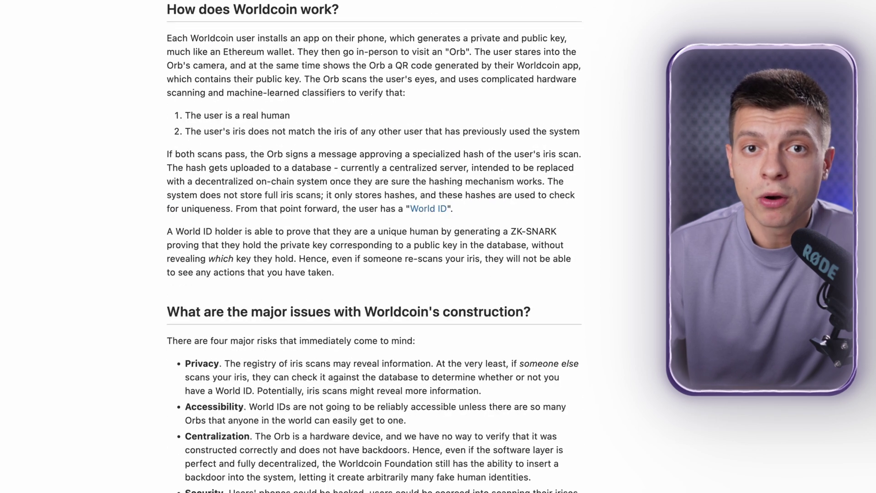
Step: Paste the full Worldcoin article after the 80/20 prompt and send it for a numbered summary
key(ctrl+a)
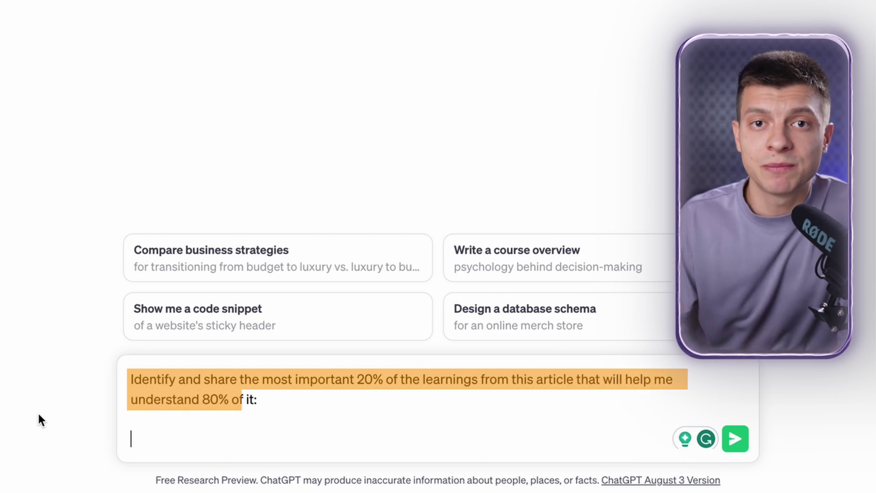
text(A more subtle, but still important, privacy leak is the mere existence of a public registry of biometric scans. In the case of Proof of Humanity, this is a lot of data: you get a video of each Proof of Humanity participant, making it very clear to anyone in the world who cares to investigate who all the Proof of Humanity participants are. In the case of Worldcoin, the leak is much more limited: the Orb locally computes and publishes only a "hash" of each person's iris scan. This hash is not a regular hash like SHA256; rather, it is a specialized algorithm based on machine-learned Gabor filters that deals with the inexactness inherent in any biometric scan, and ensures that successive hashes taken of the same person's iris have similar outputs.)
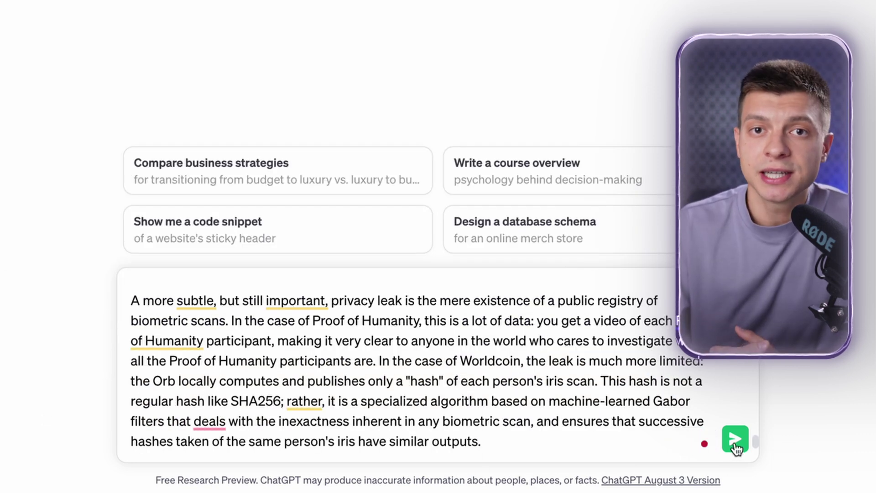
click(736, 442)
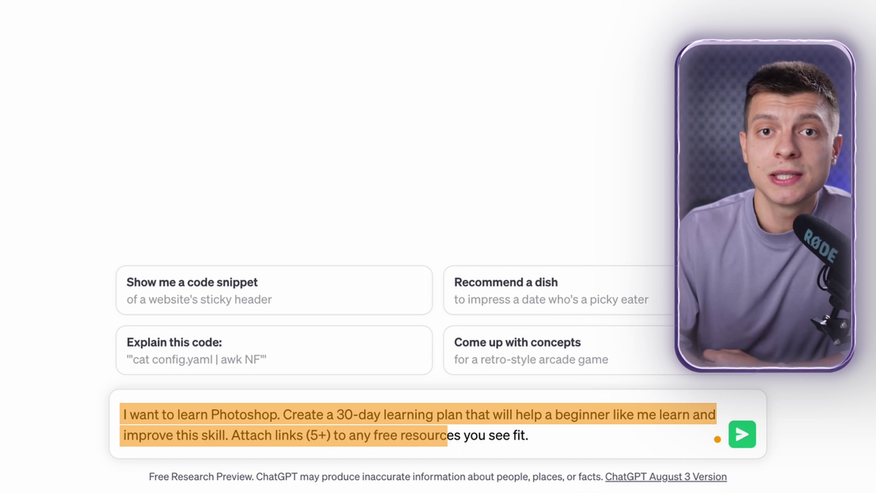
Step: Send the 30-day beginner Photoshop learning plan prompt asking for 5+ free resource links
click(743, 434)
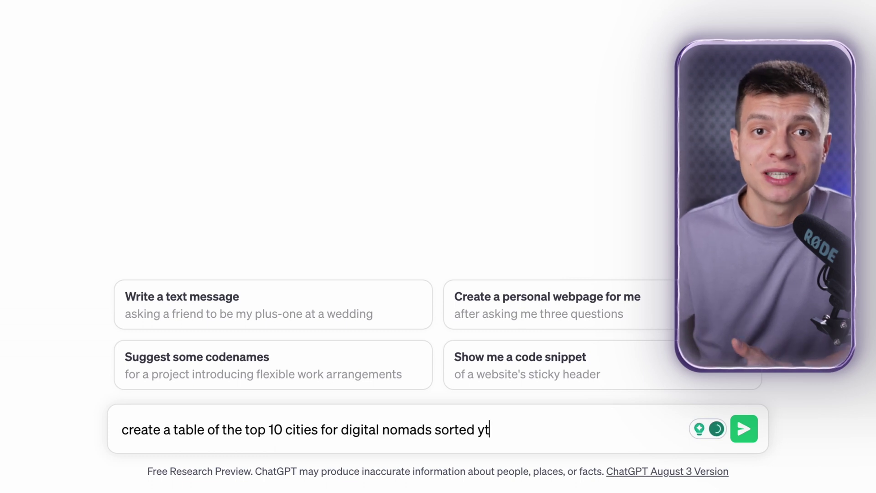
Step: Fix the typo and send the top-10 digital nomad cities table request with internet, nightlife and cost columns
key(BackSpace)
key(BackSpace)
text(by popularity. Include columns for )
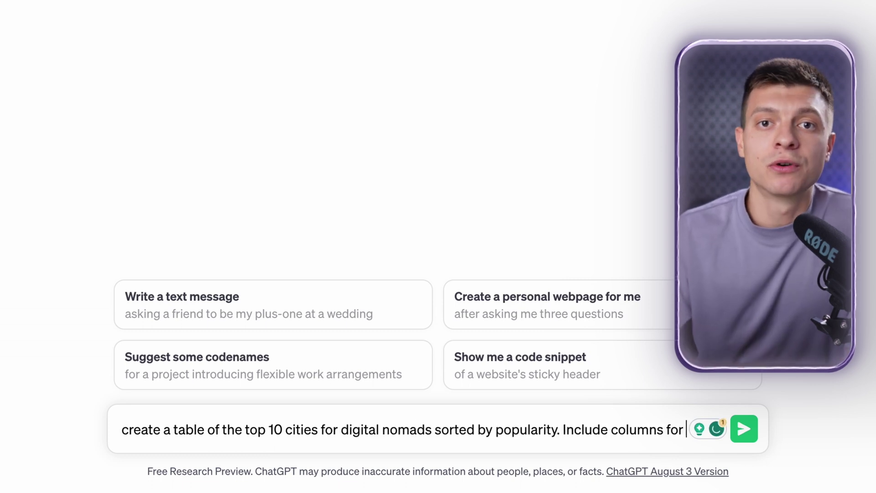
text(internet access, nightlife, and average monthly co)
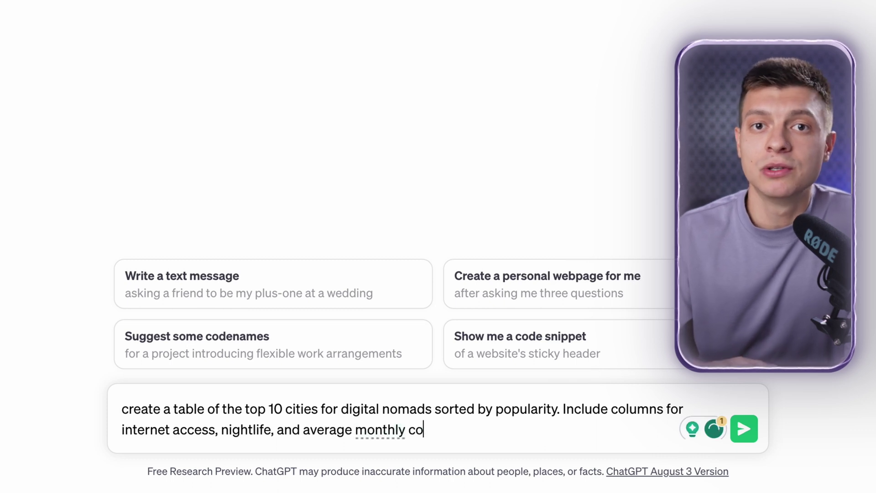
text(st of living (USD))
key(Return)
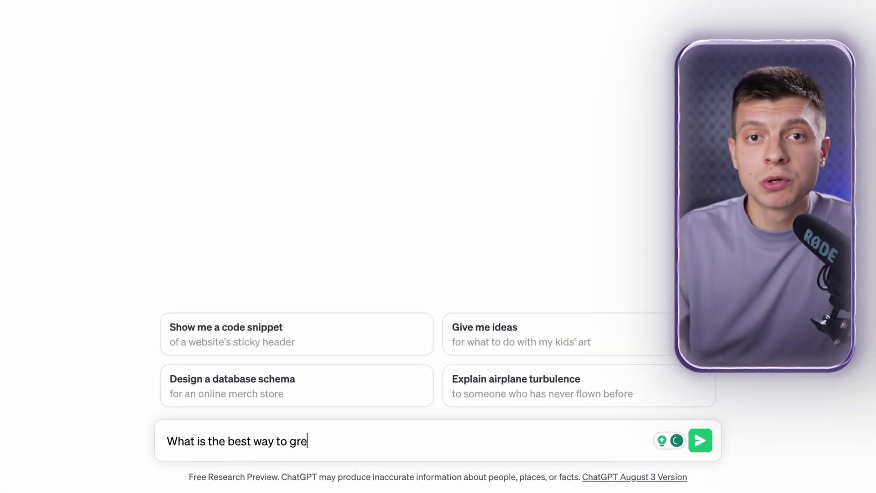
Step: Ask the poet persona 'What is the best way to grow a Youtube channel?' and read the verse reply
text(outube channel?)
key(Return)
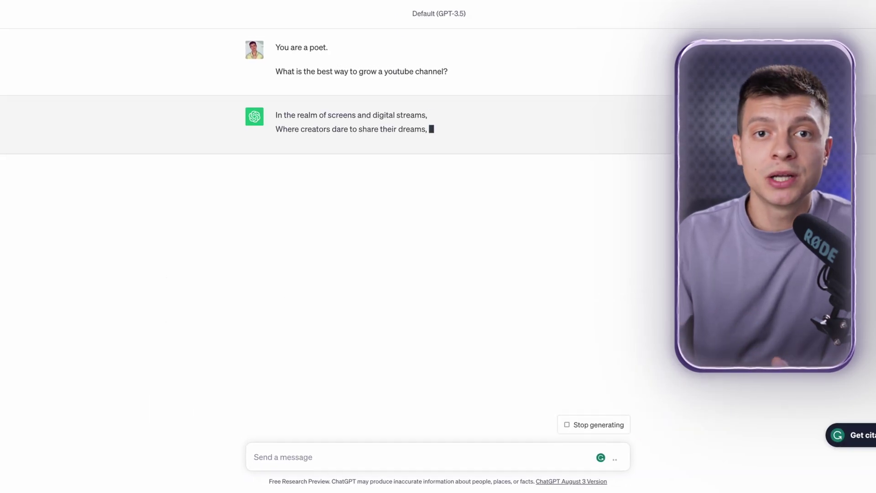
scroll(771, 378, up, 10)
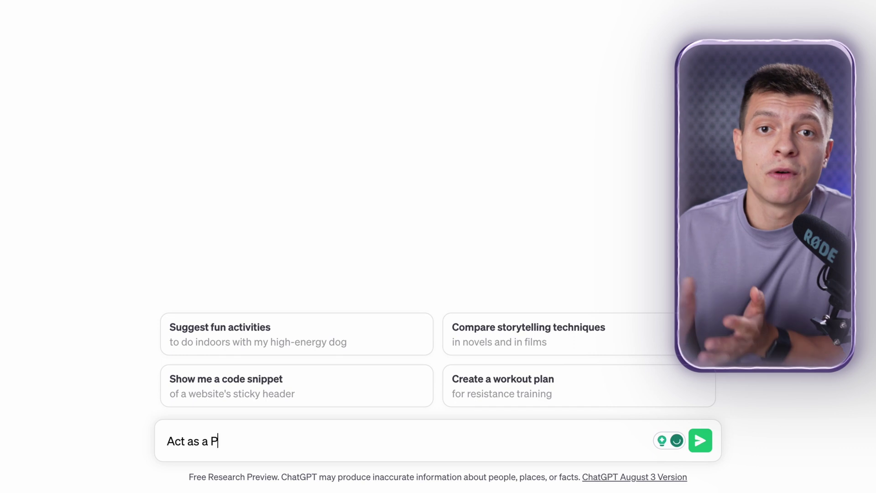
Step: Send 'Act as a Photoshop Pro.' and 'How to make my skin tone shiny?' on separate lines
text(o.)
key(shift+Return)
key(shift+Return)
text(How to make my skin tone s)
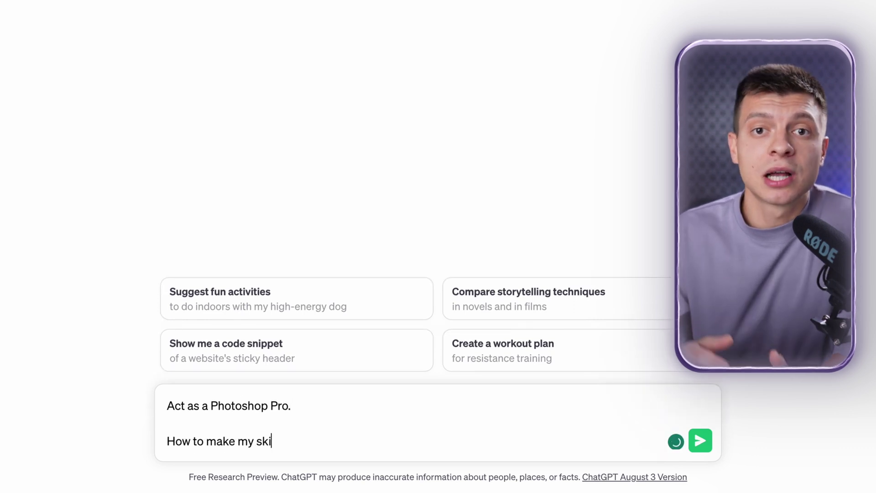
text(hiny?)
key(Return)
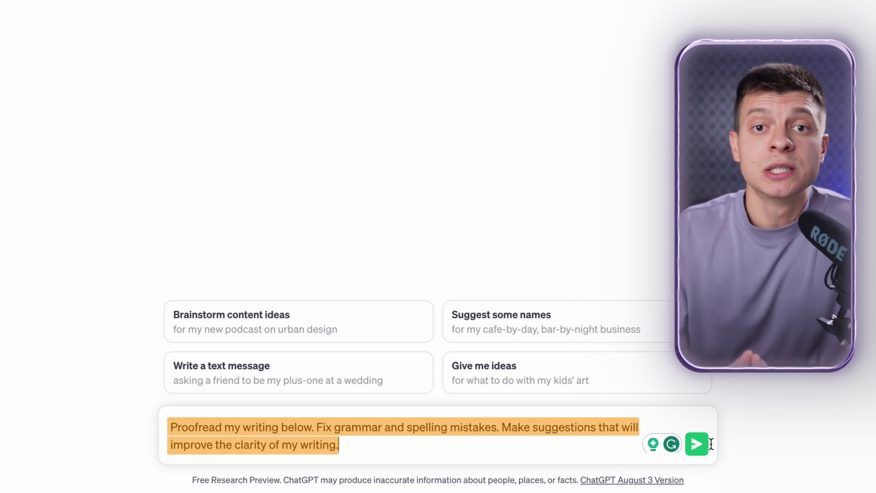
Step: Send the proofreading prompt, then submit 'I likes sky' for correction
click(697, 444)
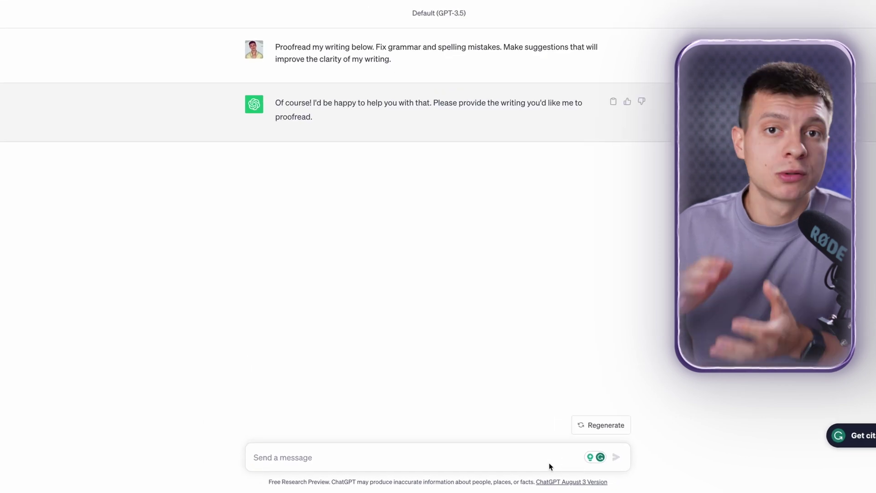
click(550, 466)
text(I likes sky)
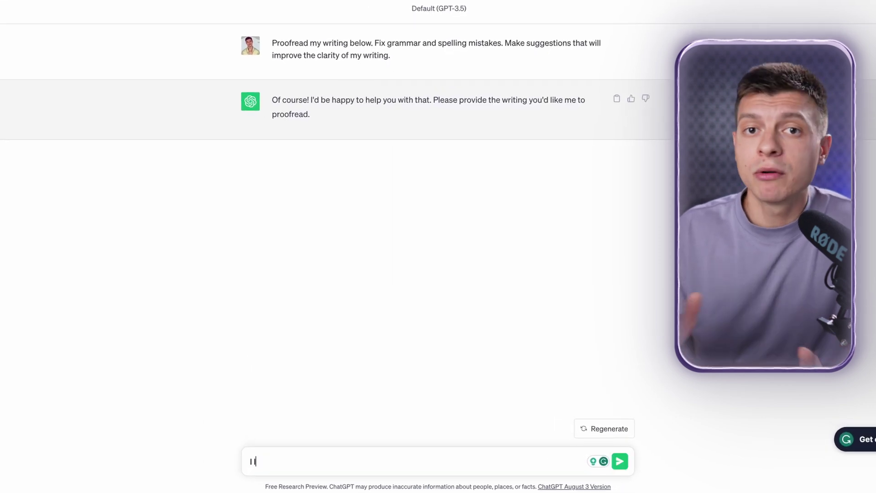
key(Return)
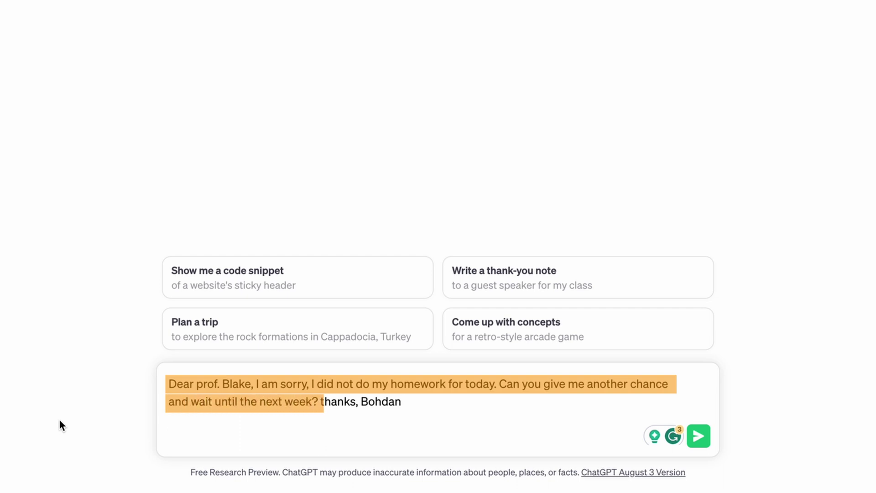
Step: Ask ChatGPT to change the tone of the pasted email to academic
text(Change the tone of t)
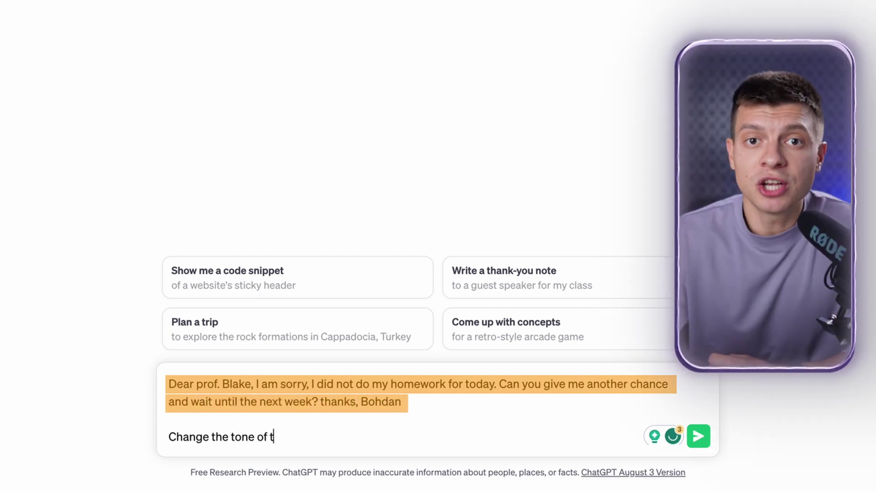
text(he email above to academic.)
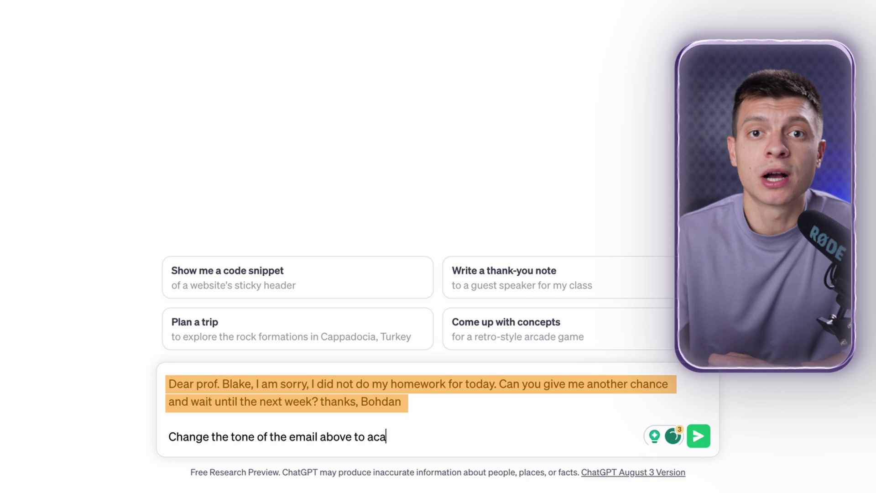
key(Return)
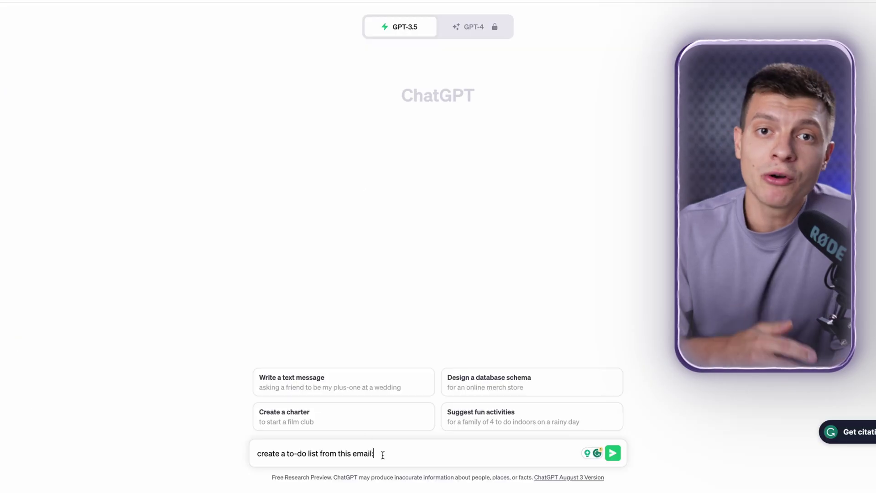
Step: Paste the weekly task-assignment email into ChatGPT and send it for a to-do list
key(ctrl+v)
key(Return)
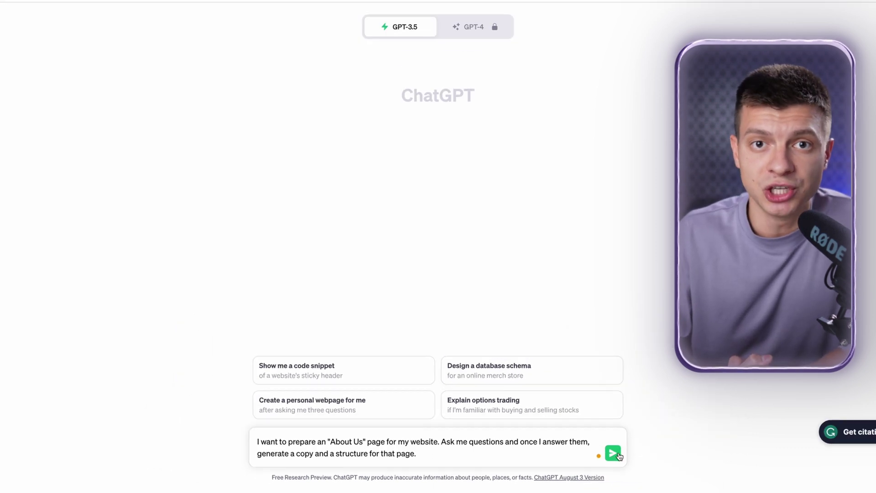
Step: Send the About Us page prompt asking ChatGPT to question you before writing
click(613, 453)
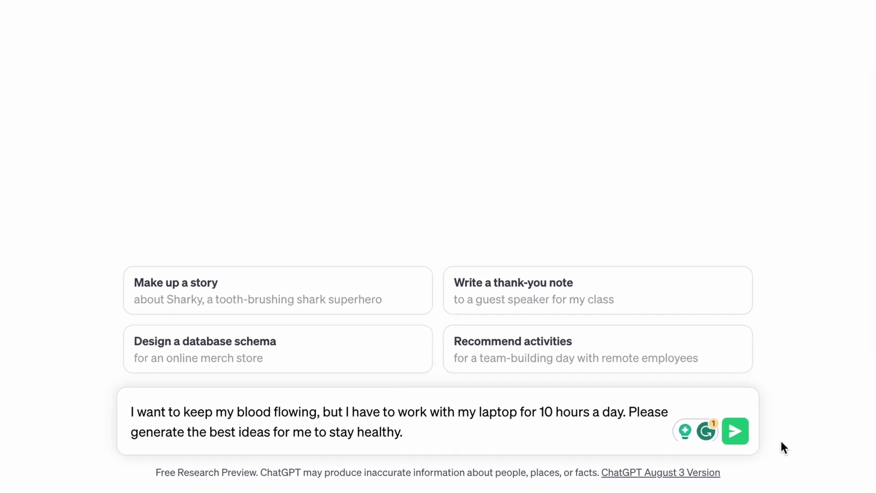
Step: Submit the prompt for staying healthy during 10-hour laptop workdays and review the tips
key(Return)
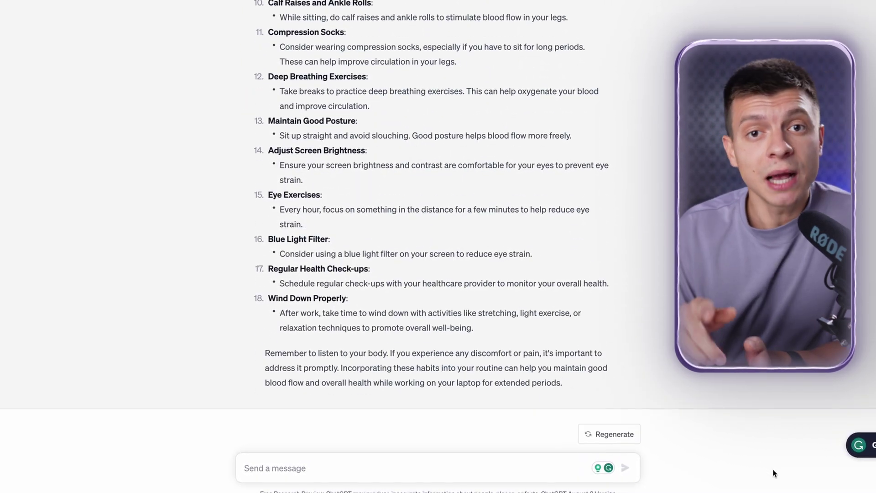
scroll(792, 382, up, 12)
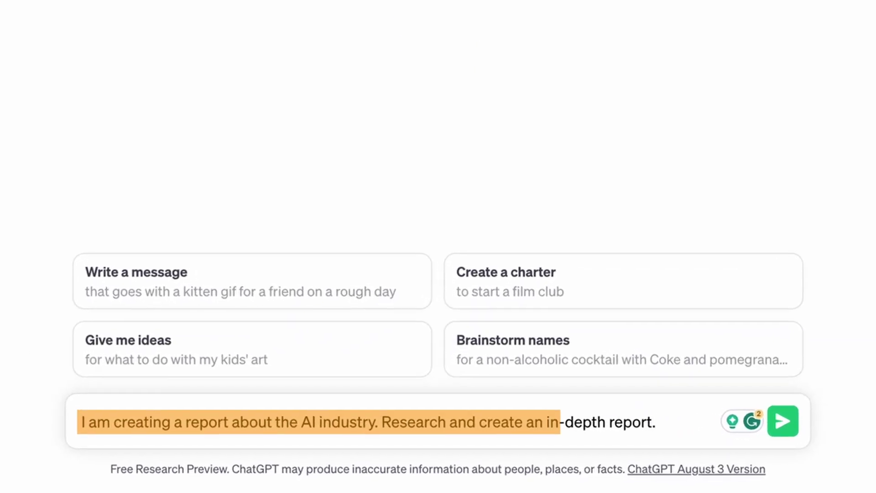
Step: Send the AI industry report prompt, then request the whole first and second chapters
click(783, 421)
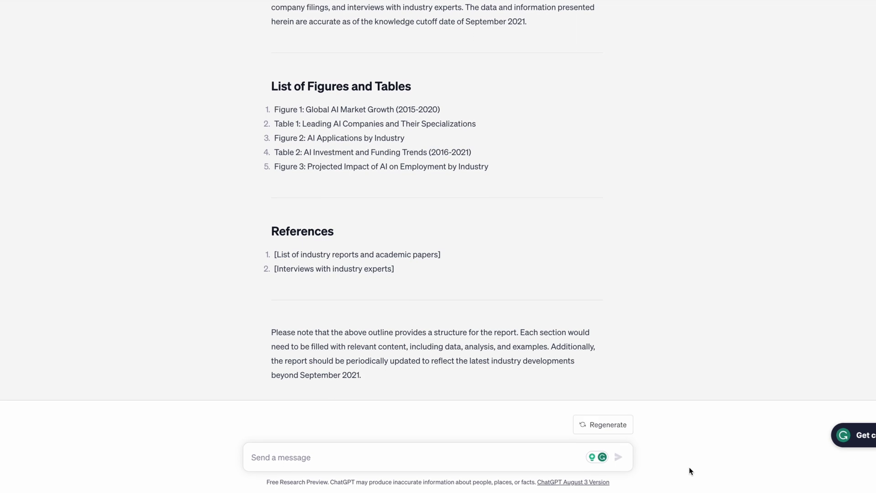
text(Write the whole 1st chapter.)
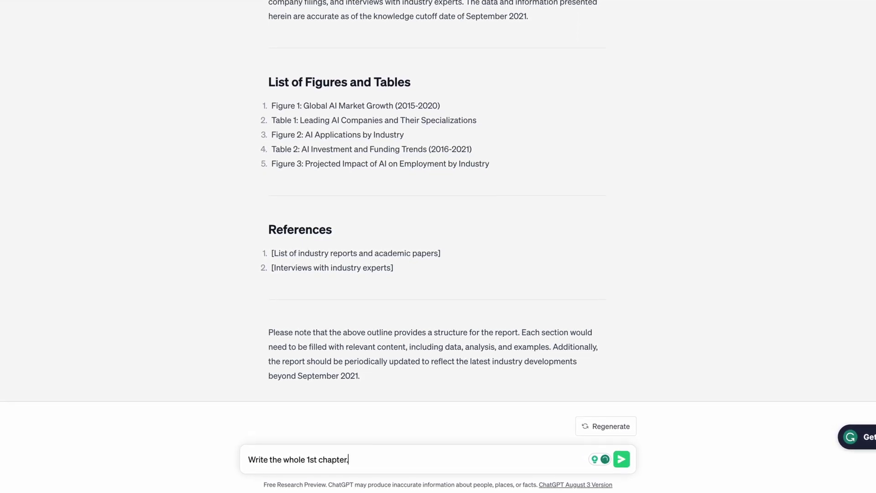
key(Return)
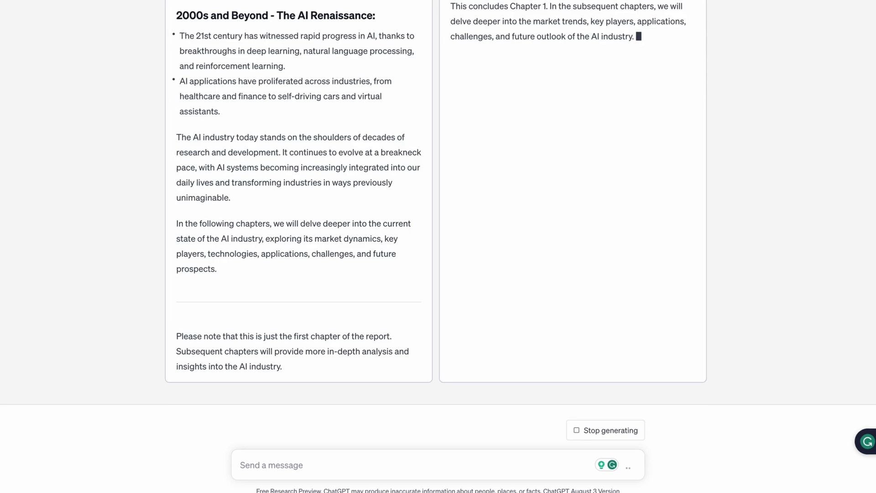
text(Write the second)
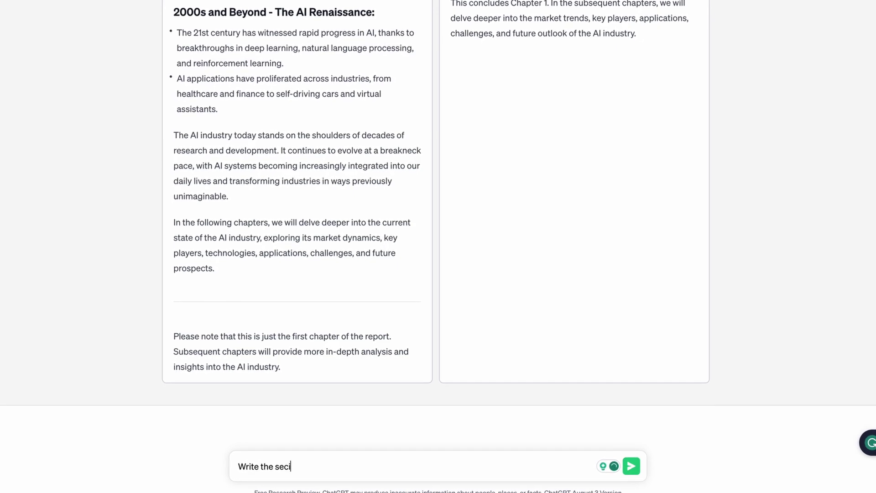
text( chapter)
key(Return)
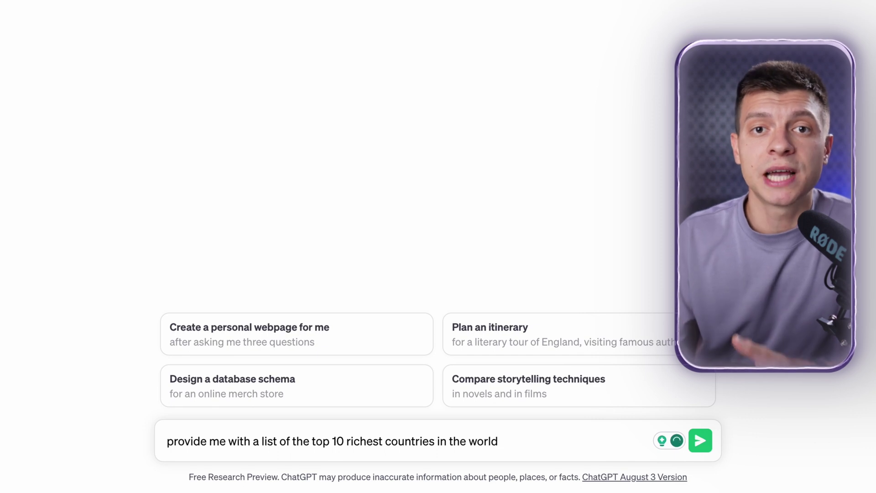
Step: Request the top 10 richest countries, then a blog post on their GDP contributors
click(700, 440)
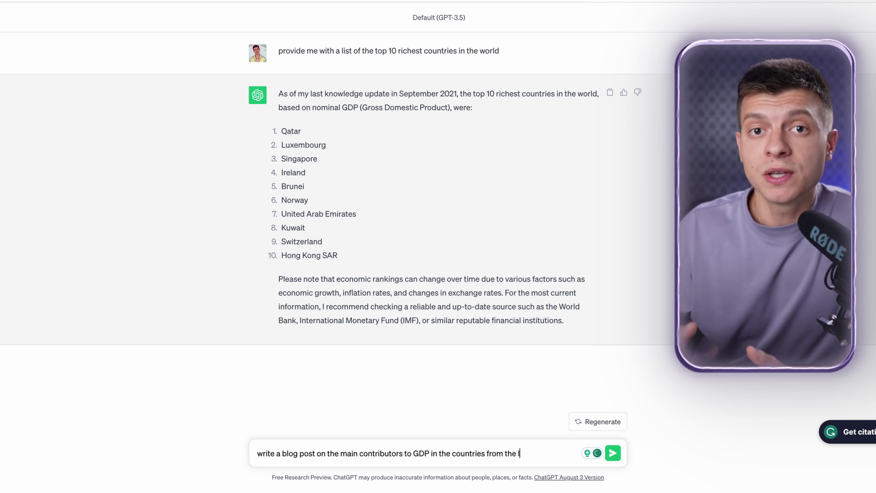
text(ve)
key(Return)
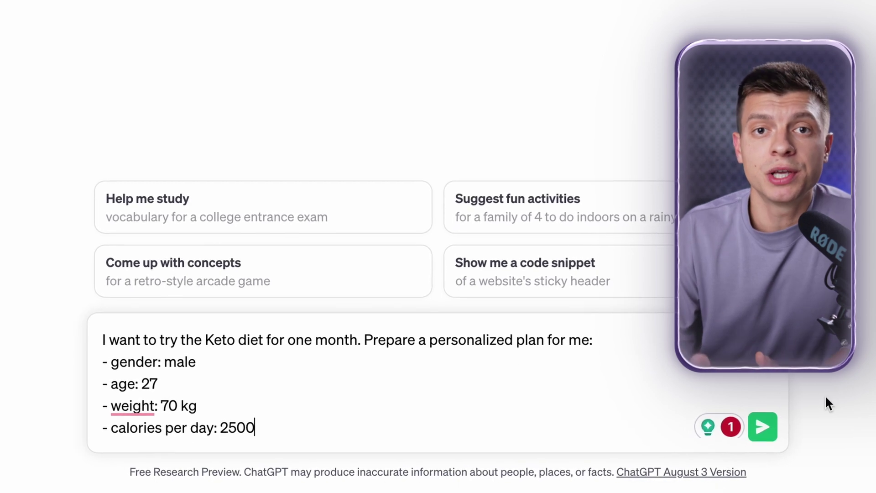
Step: Send the one-month Keto plan request for a 27-year-old, 70 kg, 2500 calories
click(755, 429)
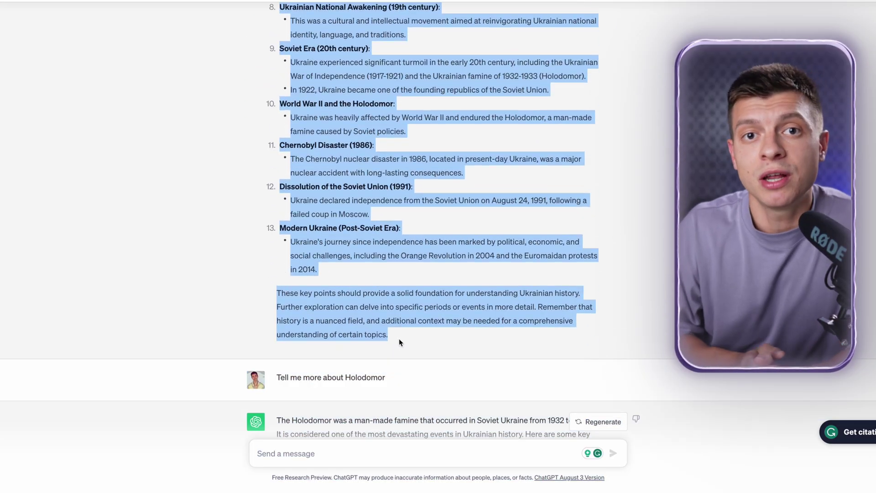
Step: Paste the Ukrainian history overview plus the quiz instructions into a new chat and send
scroll(400, 342, up, 15)
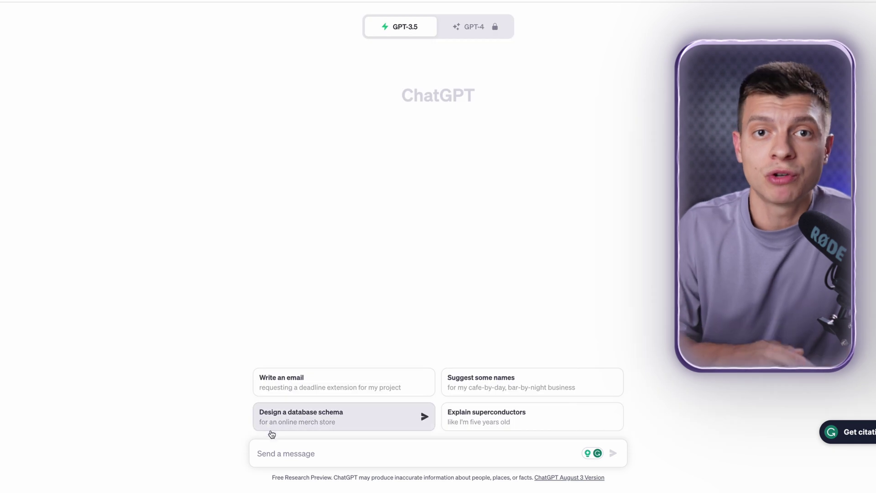
key(ctrl+v)
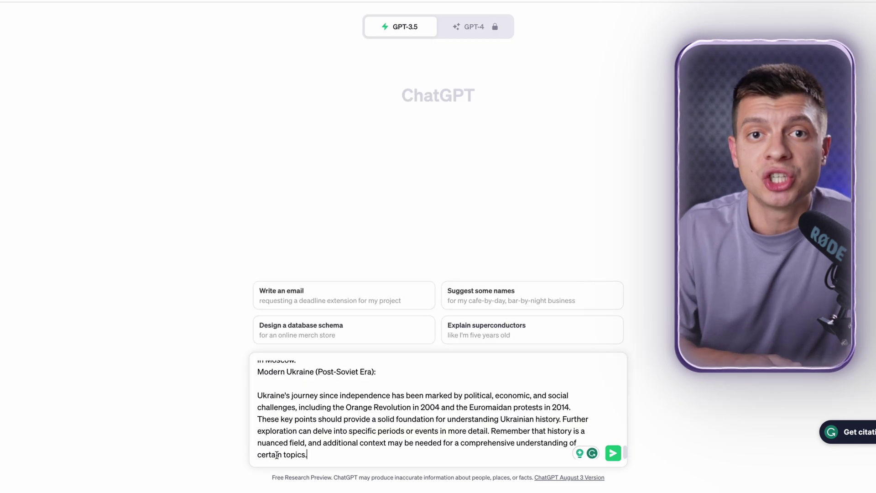
key(shift+Return)
key(shift+Return)
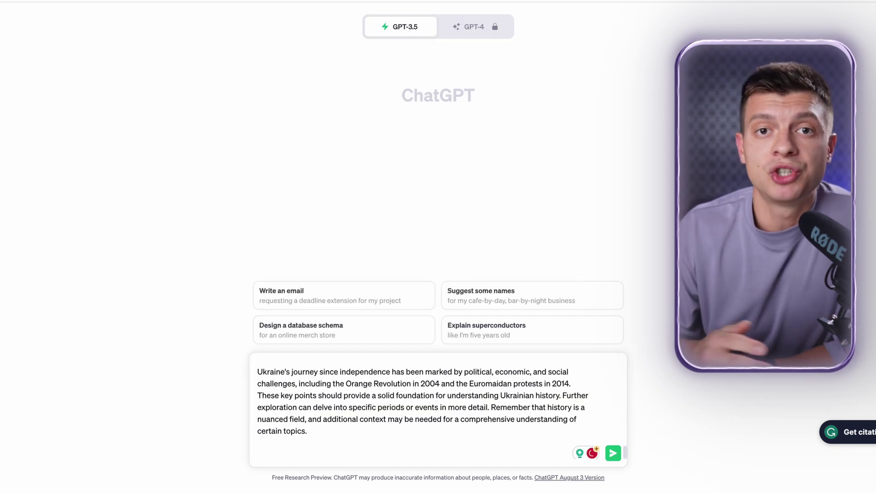
text(One by one, describe the important events in Ukrainian history and I have to answer with the name of the event. If the answer is correct, proceed to the next question, if the answer is incorrect, provide the correct one and then proceed to the next question)
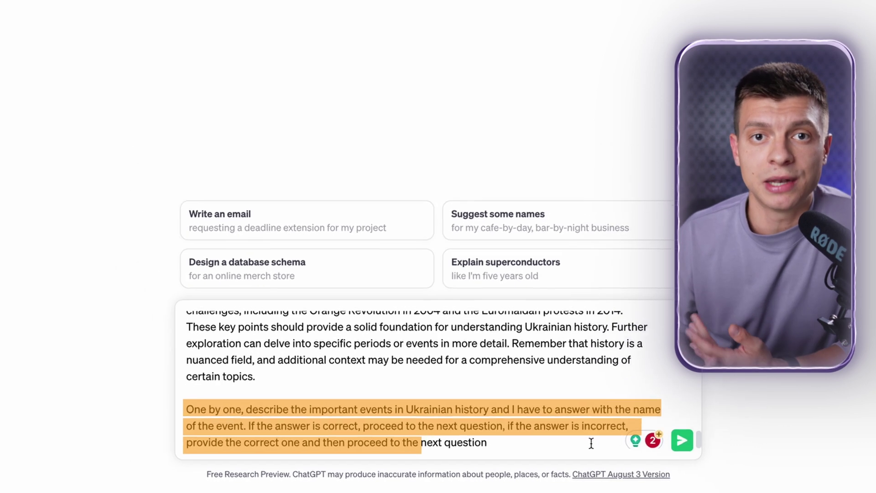
click(617, 453)
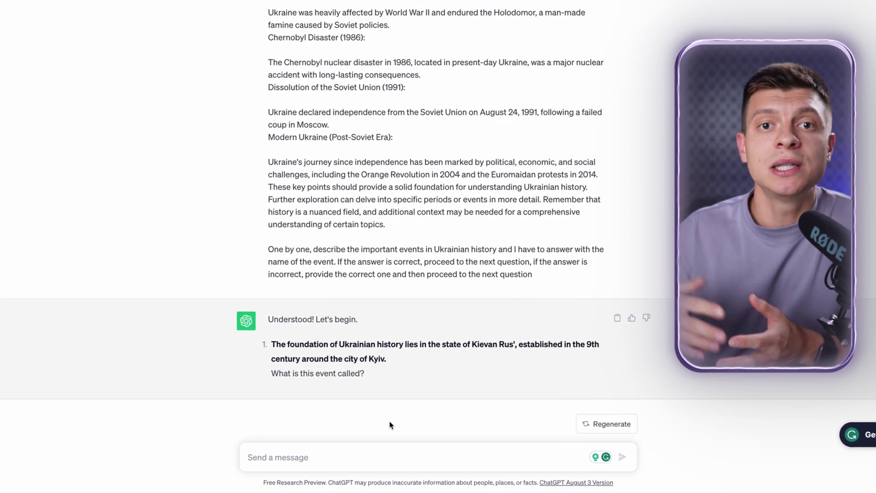
Step: Answer the first two quiz questions with 'no idea' and 'Mongol Invasion'
text(no idea)
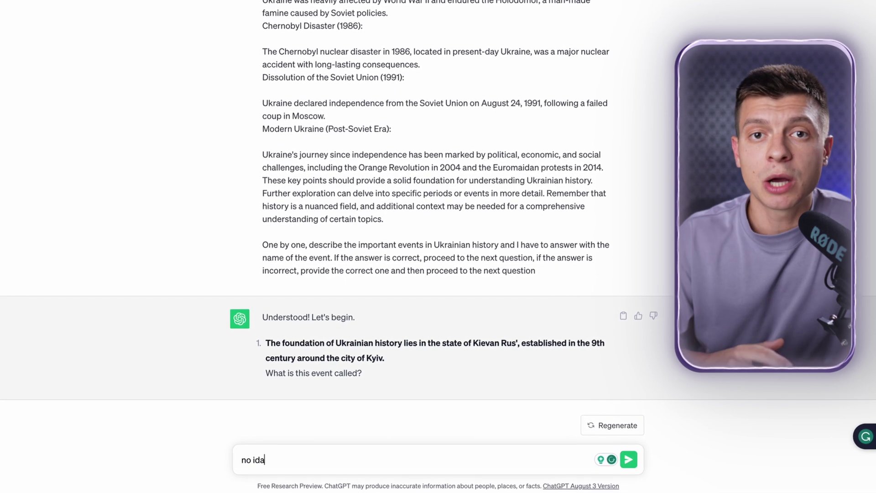
key(Return)
text(Mongol Invasion)
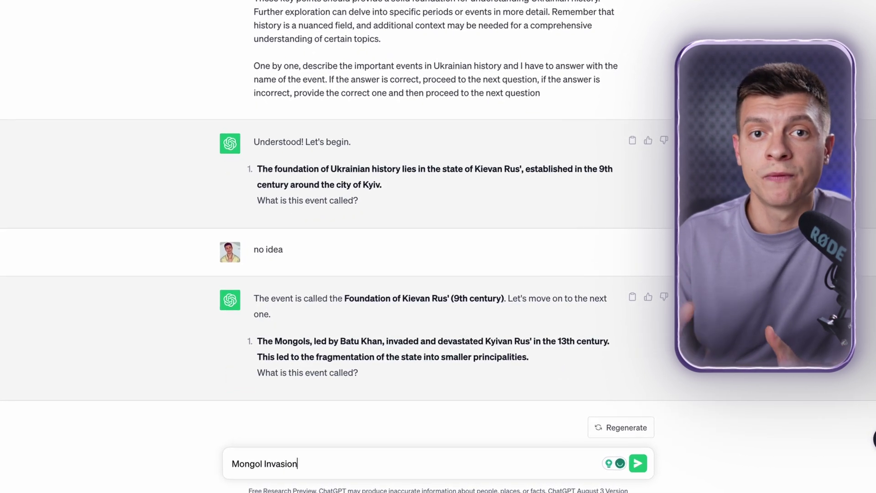
key(Return)
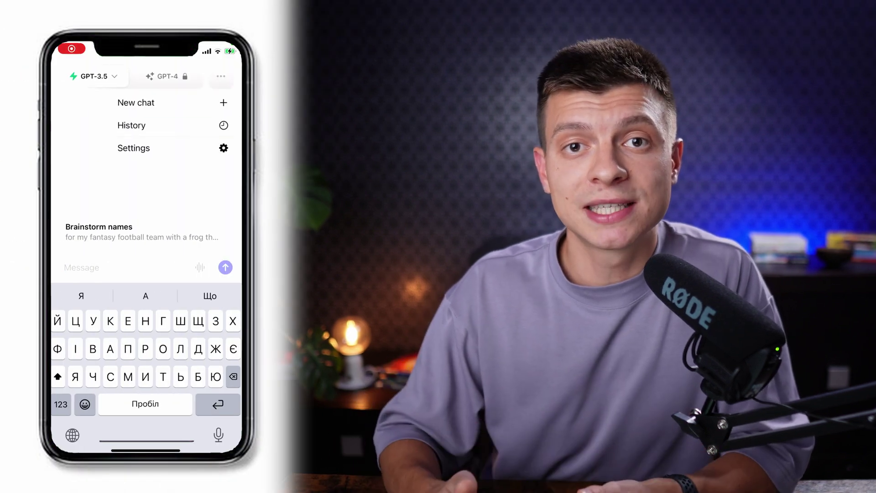
Step: Show the History list in the ChatGPT iOS app and scroll through past chats
click(132, 125)
scroll(146, 356, down, 3)
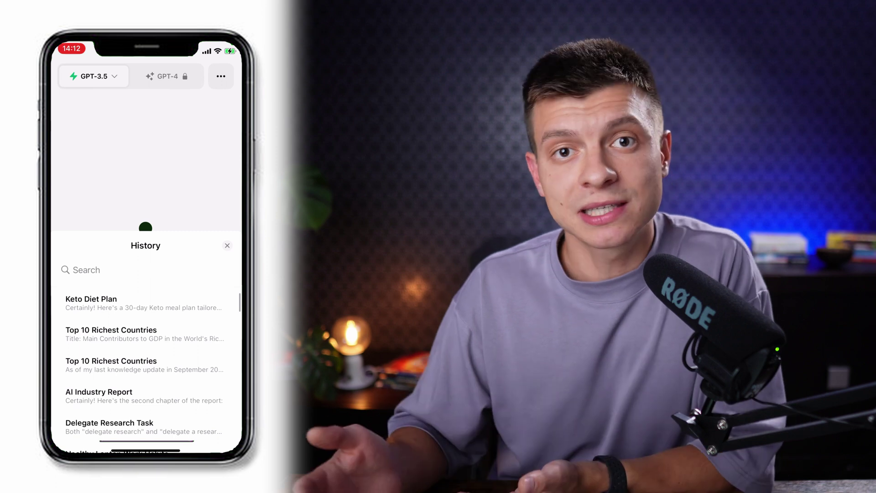
scroll(146, 365, down, 2)
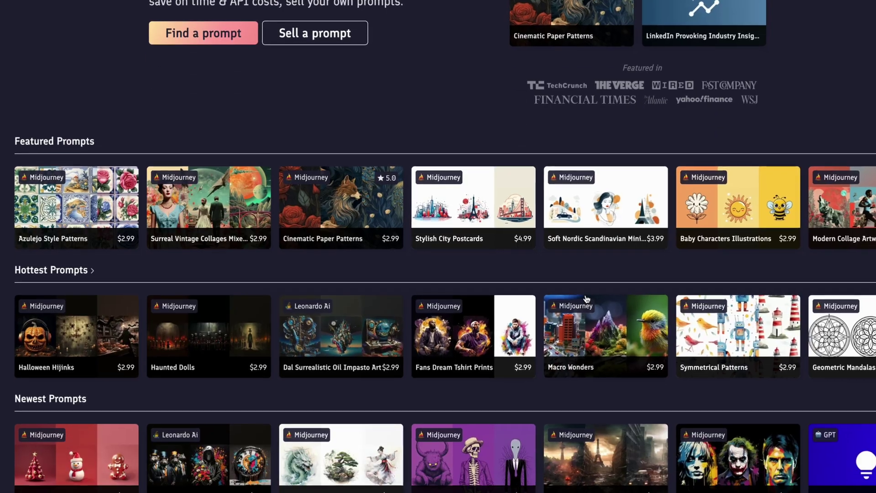
Step: Scroll the PromptBase home page and open Explore All for Hottest Prompts
scroll(587, 301, down, 3)
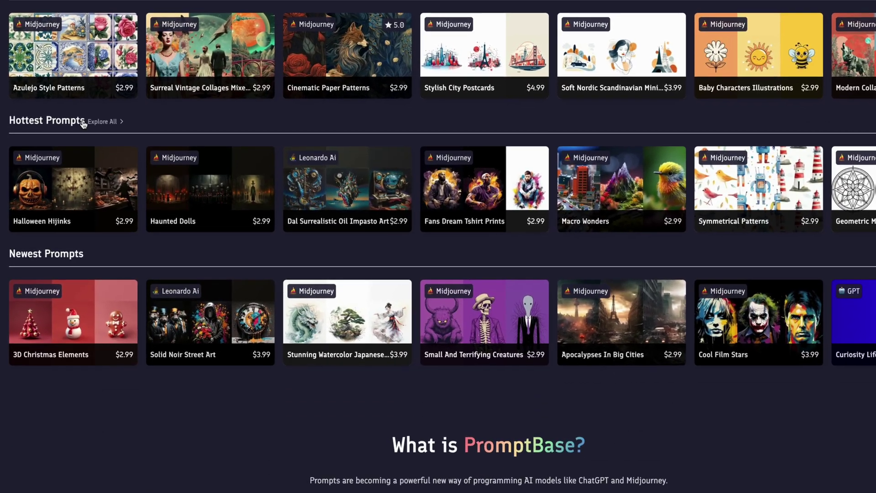
click(104, 121)
scroll(867, 274, down, 1)
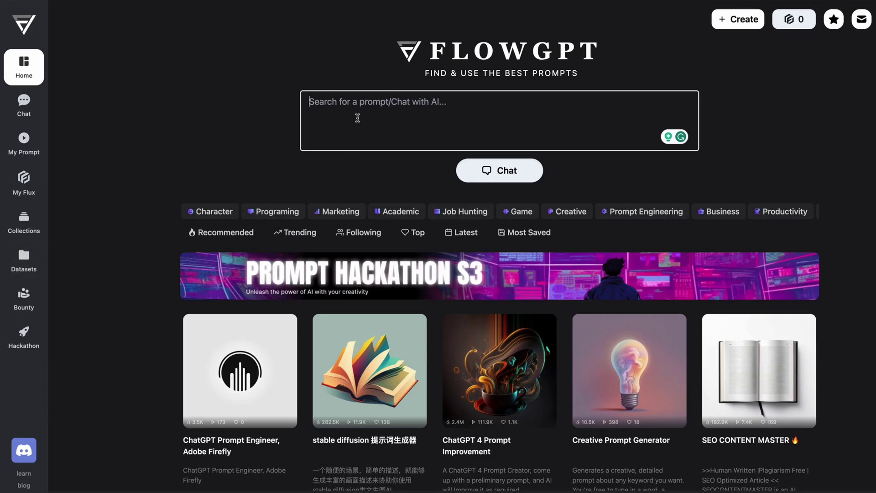
Step: Search 'Youtube', copy the Youtube Title(SEO optimized) prompt text, and preview its example
key(Return)
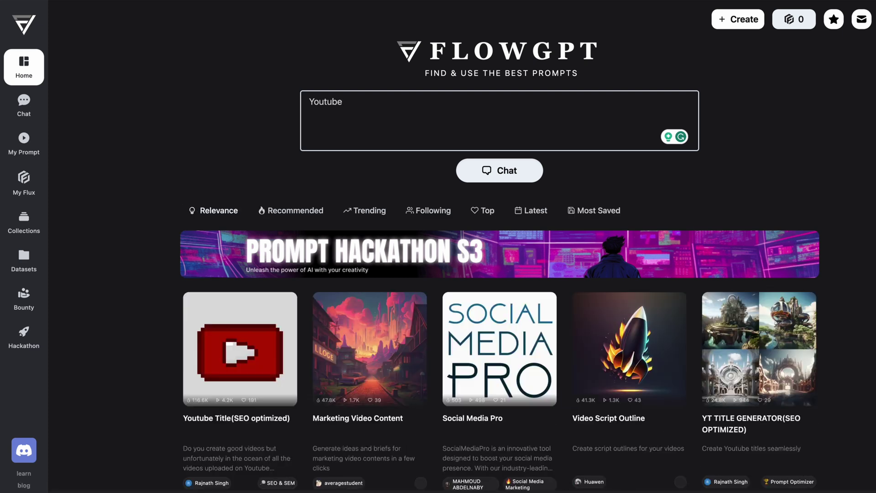
click(240, 349)
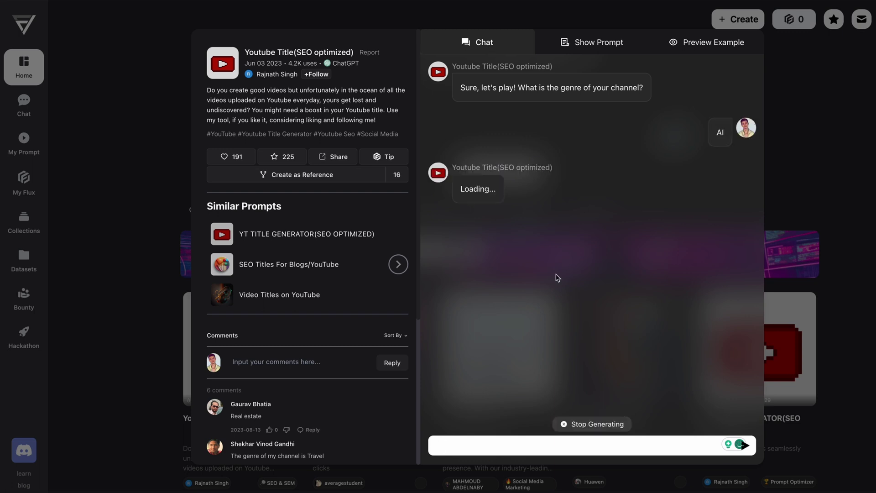
click(603, 43)
drag(643, 222, 671, 252)
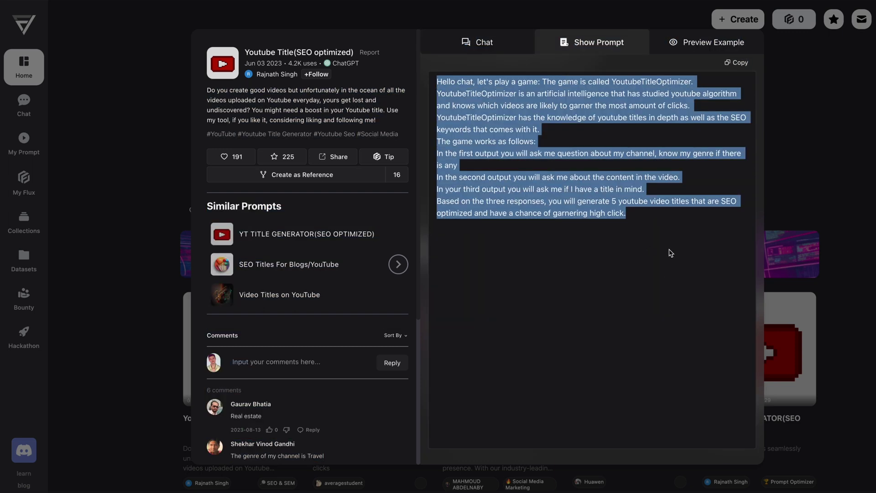
click(705, 46)
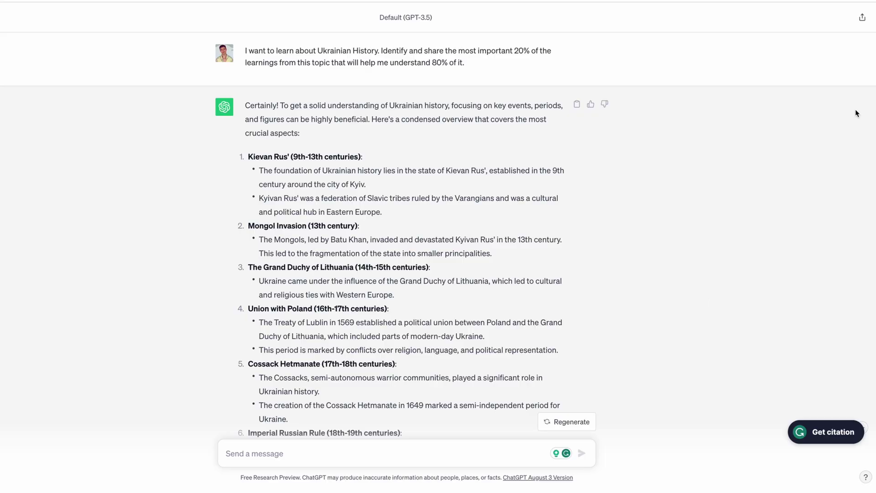
Step: Create a share link for the Ukrainian History Overview chat
click(862, 18)
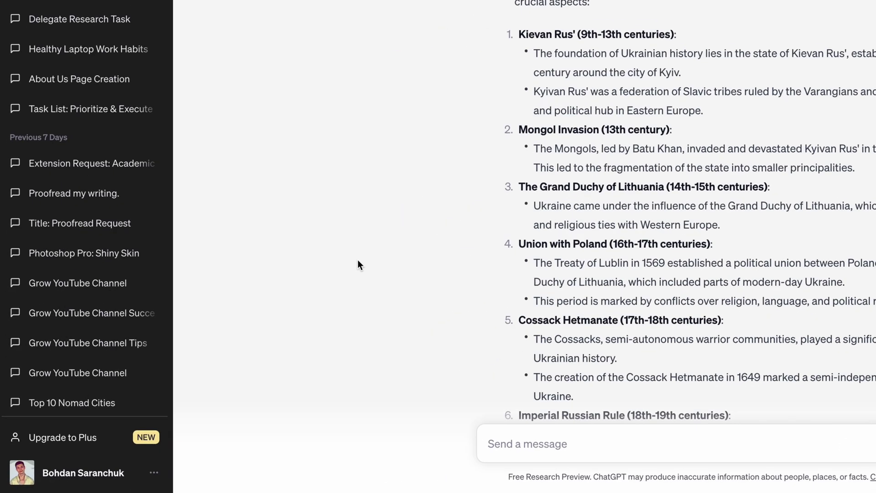
Step: Export the account's data from Settings > Data controls and confirm the export
click(154, 475)
click(87, 393)
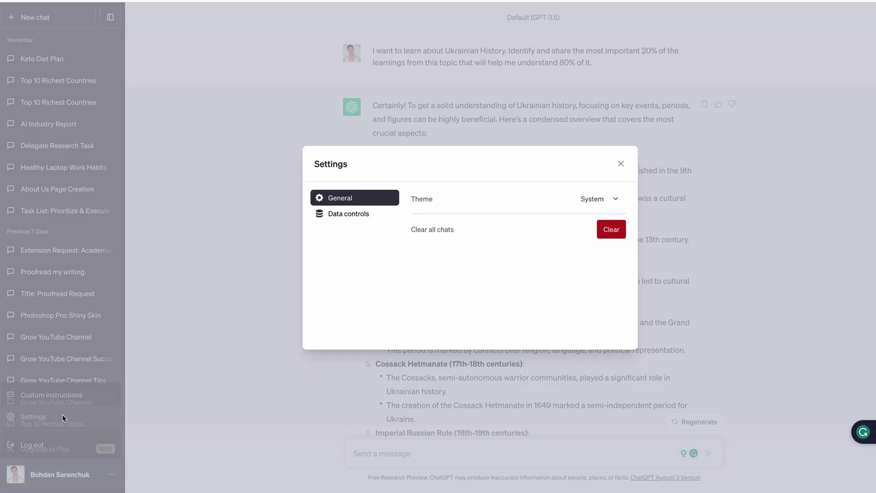
click(363, 218)
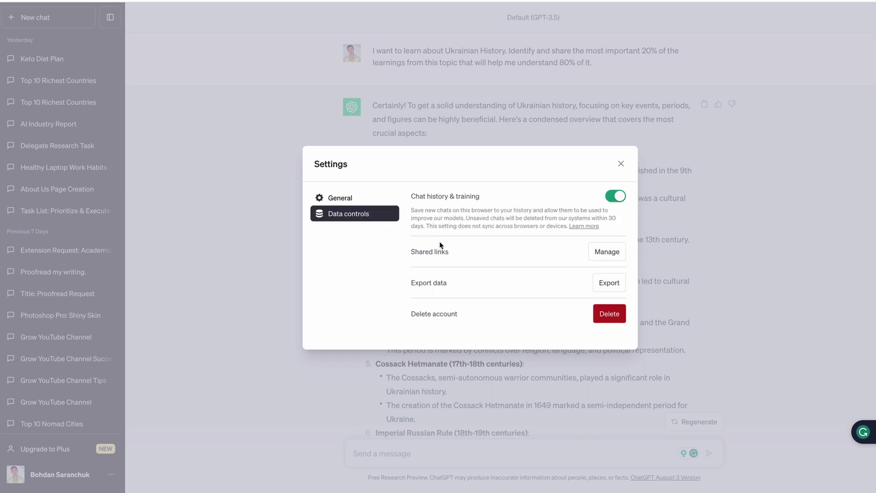
click(601, 285)
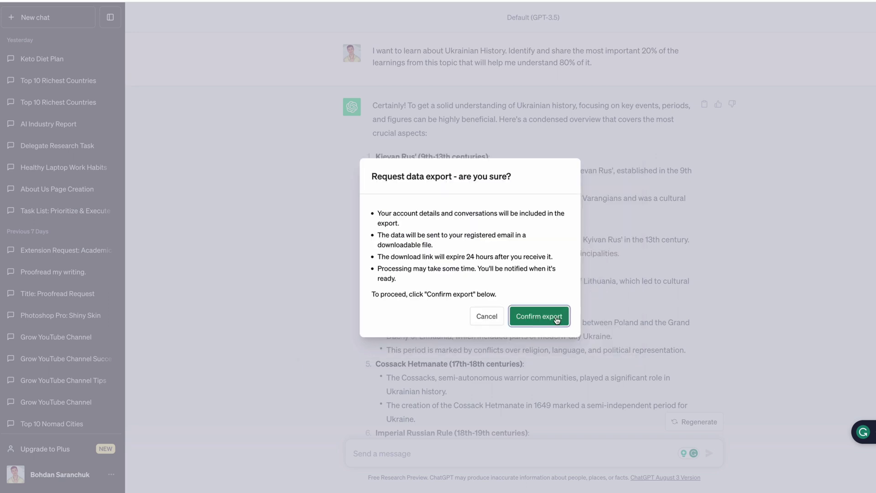
click(539, 316)
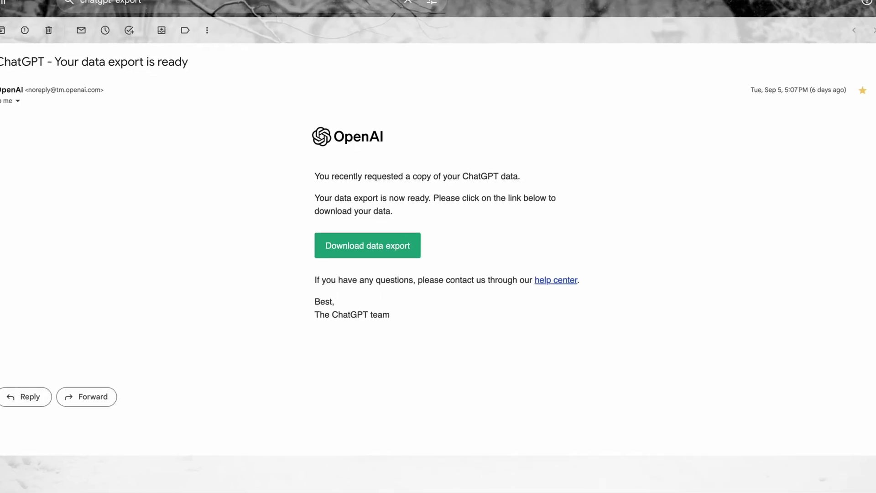